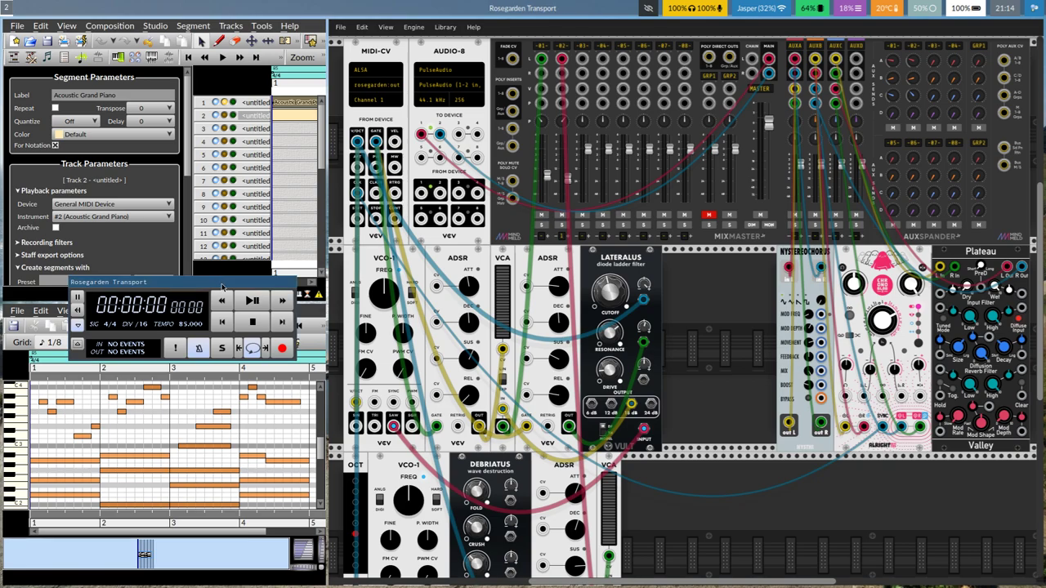
Drag the Rosegarden Transport window lower to uncover the matrix editor's menu bar.
left_click_drag(224, 285, 220, 347)
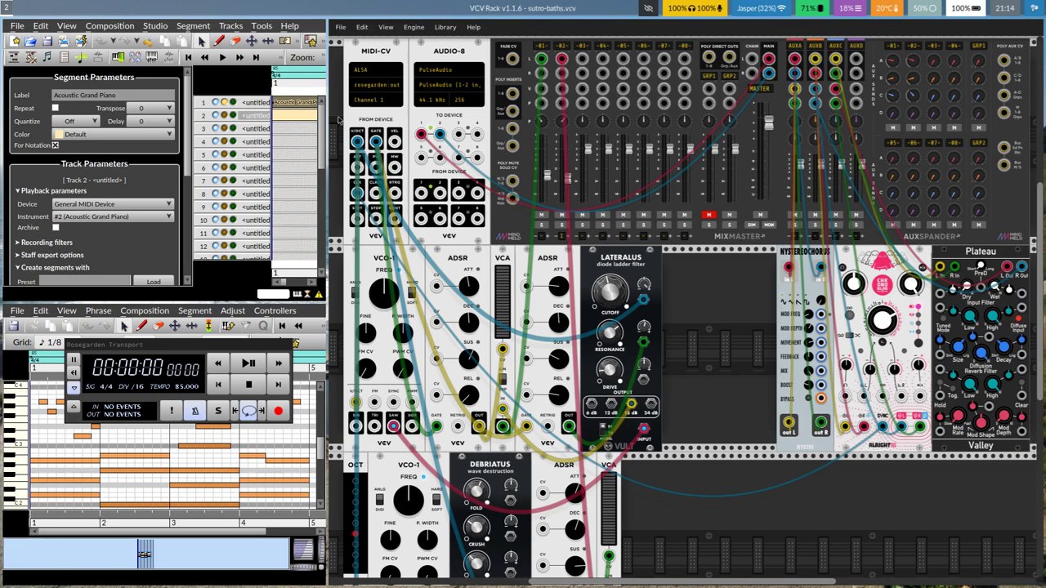
key("super+r")
Widen the Rosegarden windows across the screen and delete the stray segment on track 2.
key("Right")
key("Right")
key("Right")
key("Right")
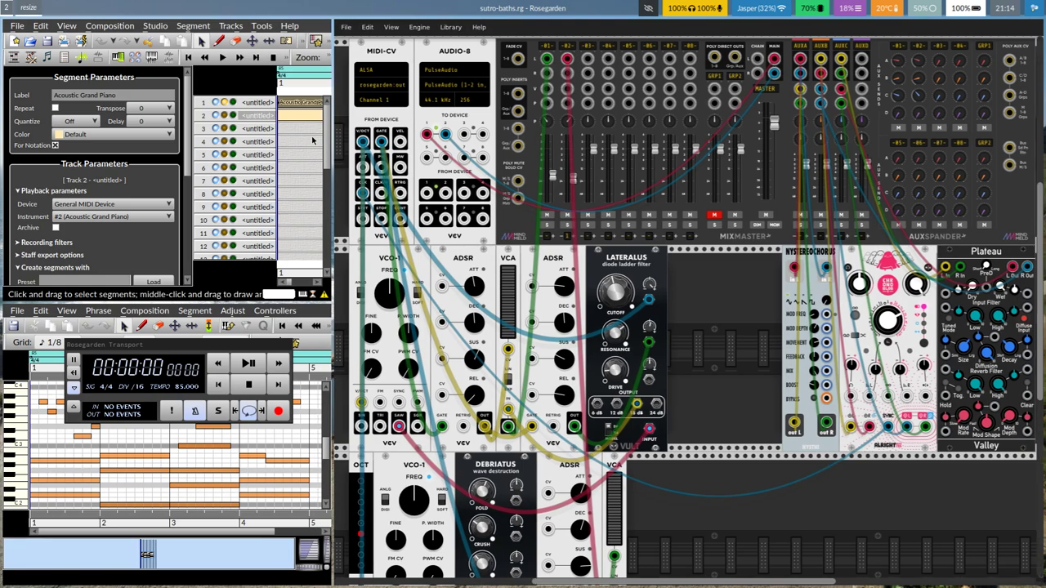
key("Right")
key("Right")
key("Right")
key("Right")
key("Right")
key("Right")
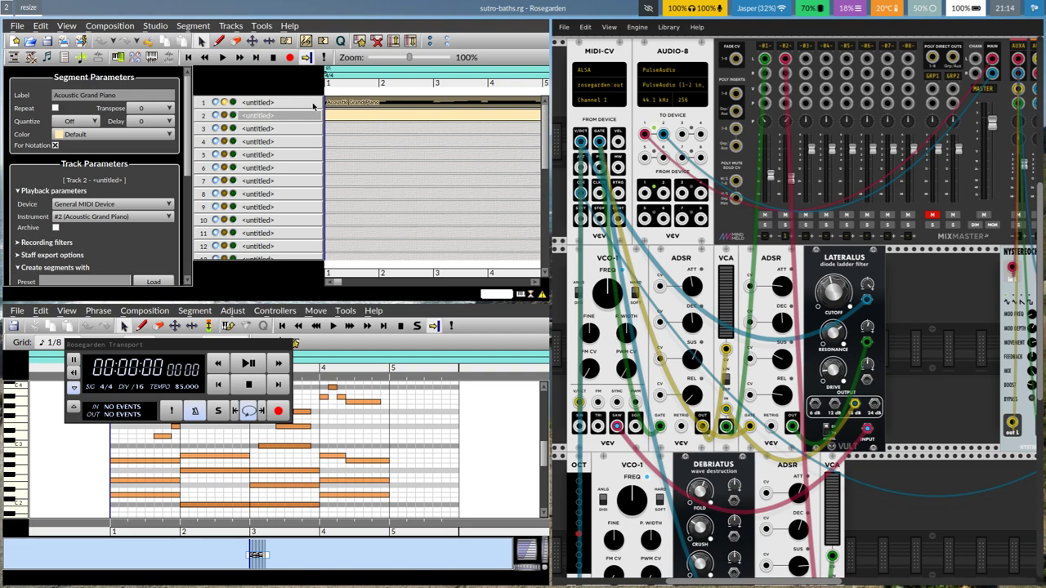
left_click(384, 120)
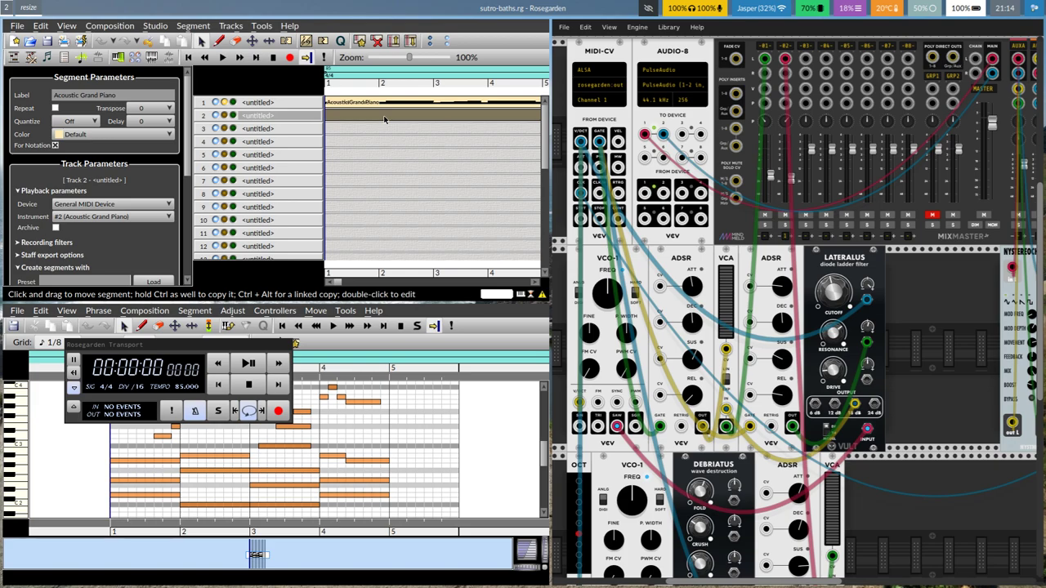
key("Delete")
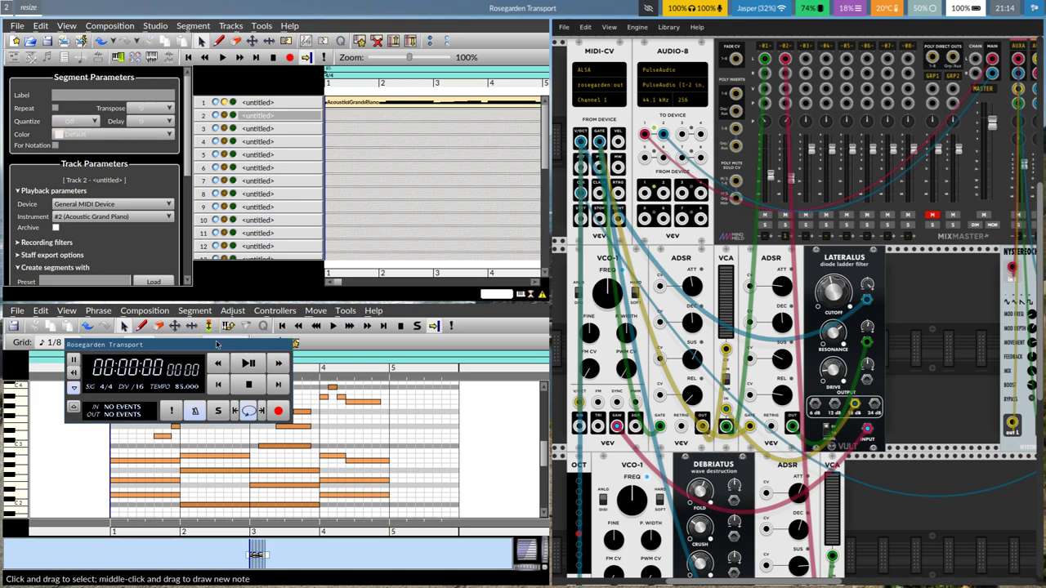
Reposition the Transport window between the arrangement window and the matrix note grid.
left_click_drag(217, 344, 348, 299)
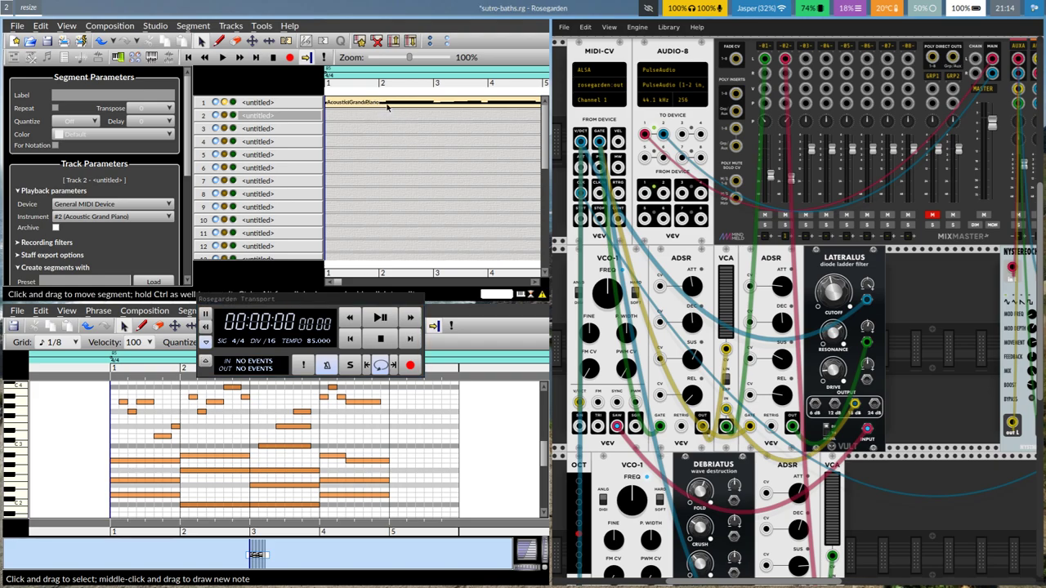
left_click_drag(233, 300, 237, 249)
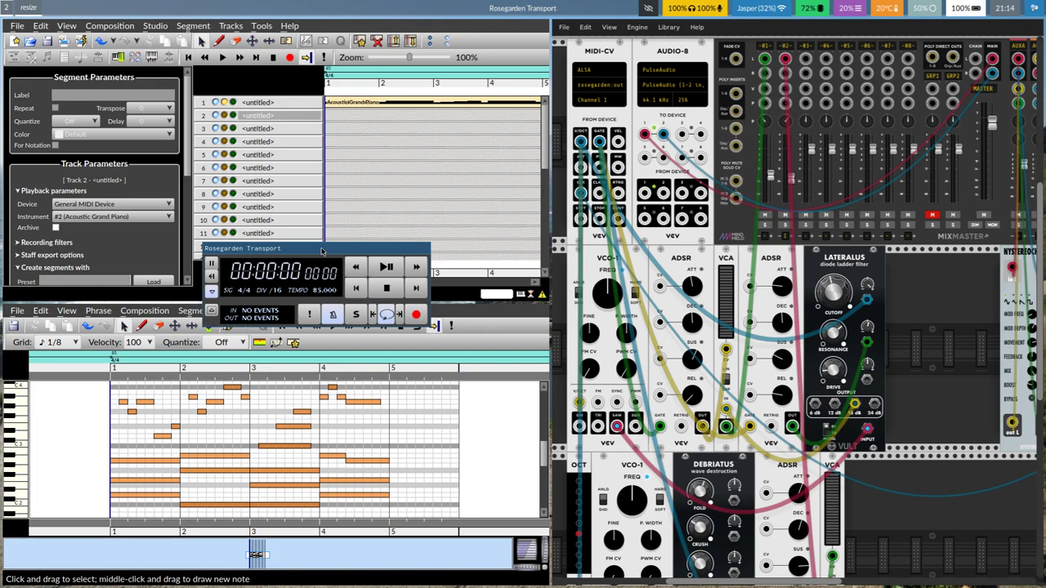
left_click_drag(322, 251, 322, 257)
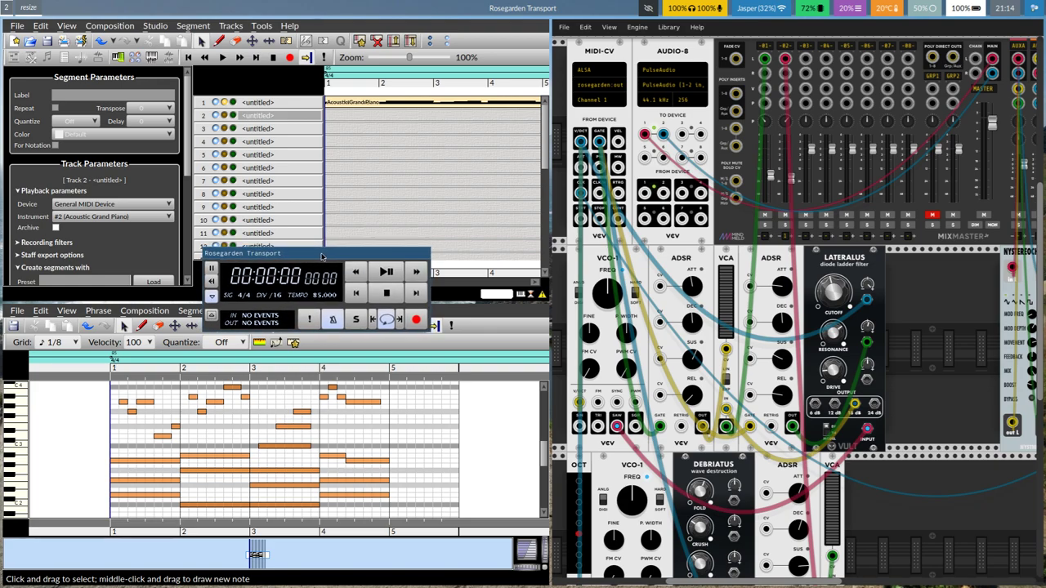
scroll(228, 446, "down", 1)
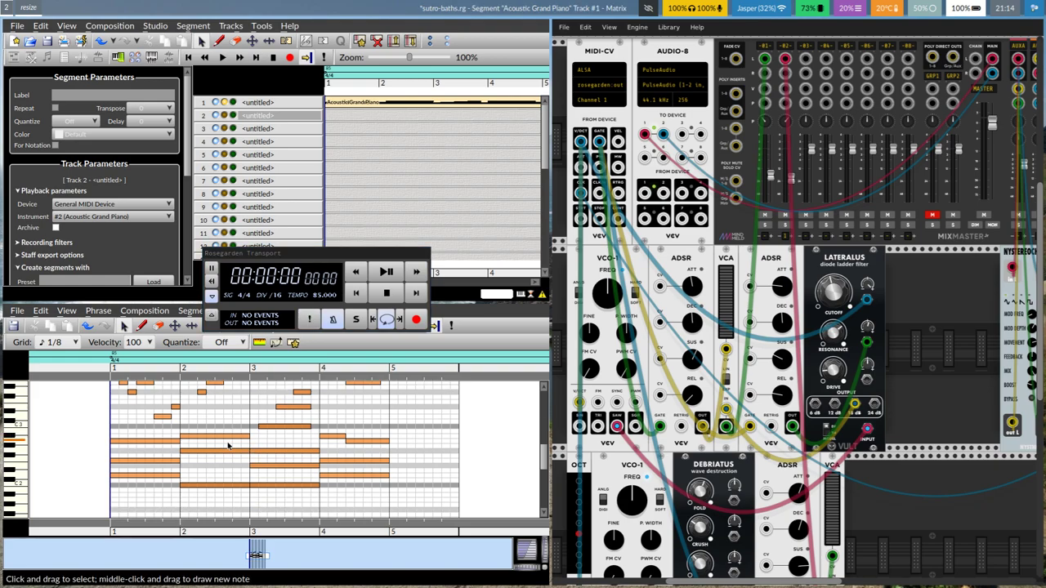
scroll(228, 446, "up", 1)
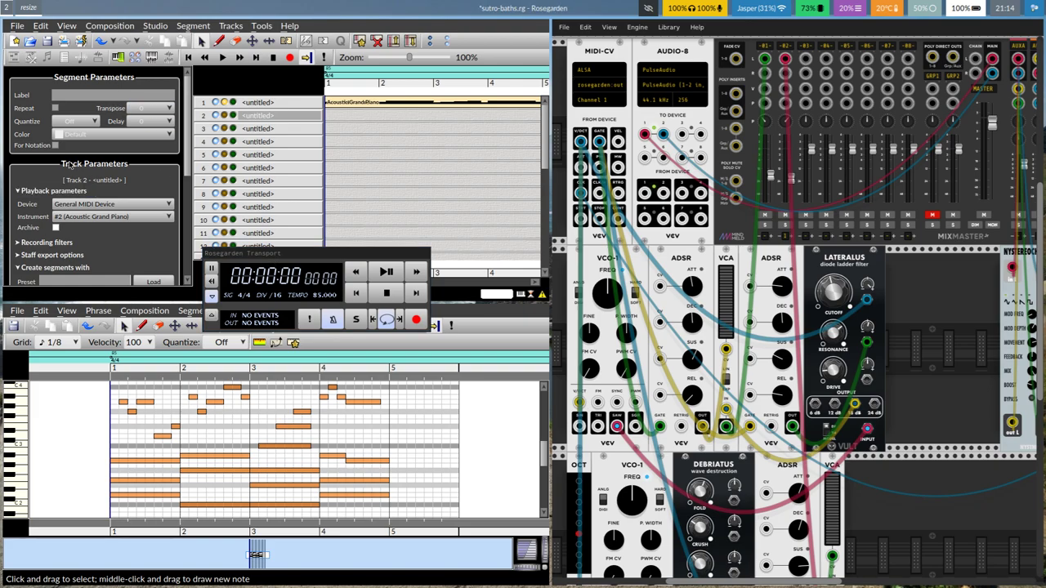
Make track 1 current and confirm program 1. Acoustic Grand Piano on a Fixed channel.
left_click(349, 104)
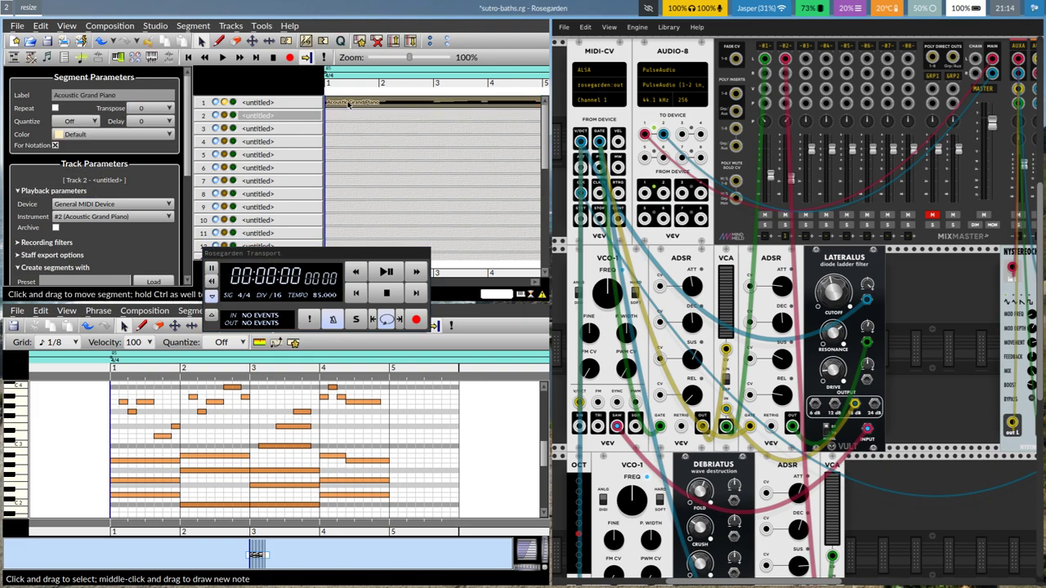
left_click(364, 128)
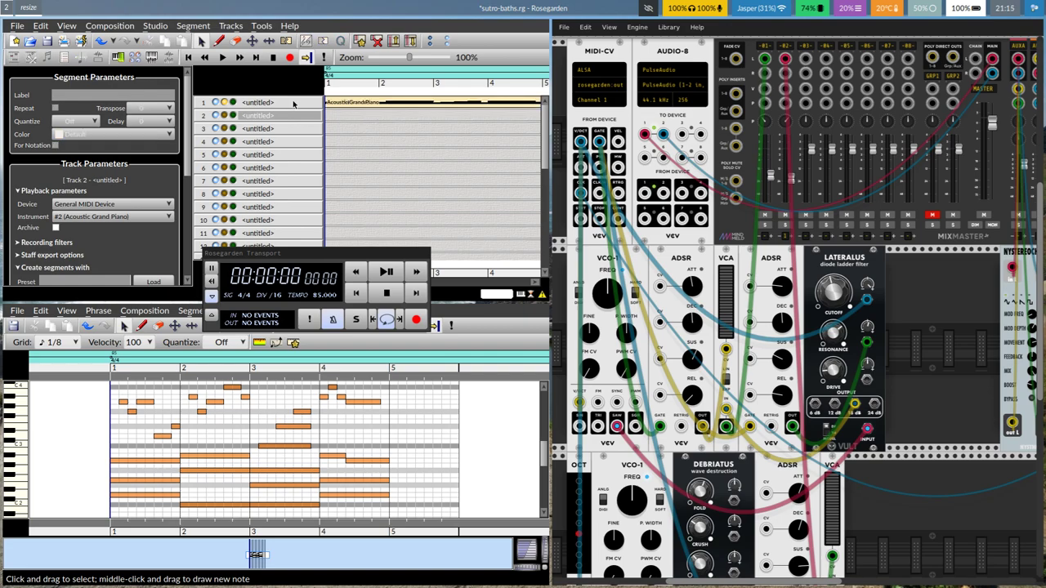
left_click(292, 105)
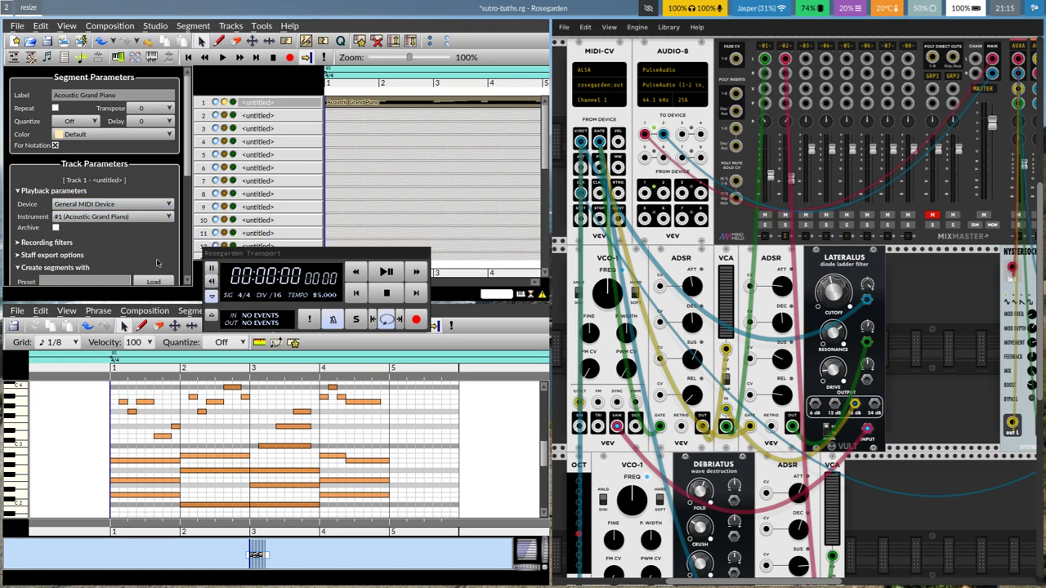
left_click_drag(187, 164, 208, 256)
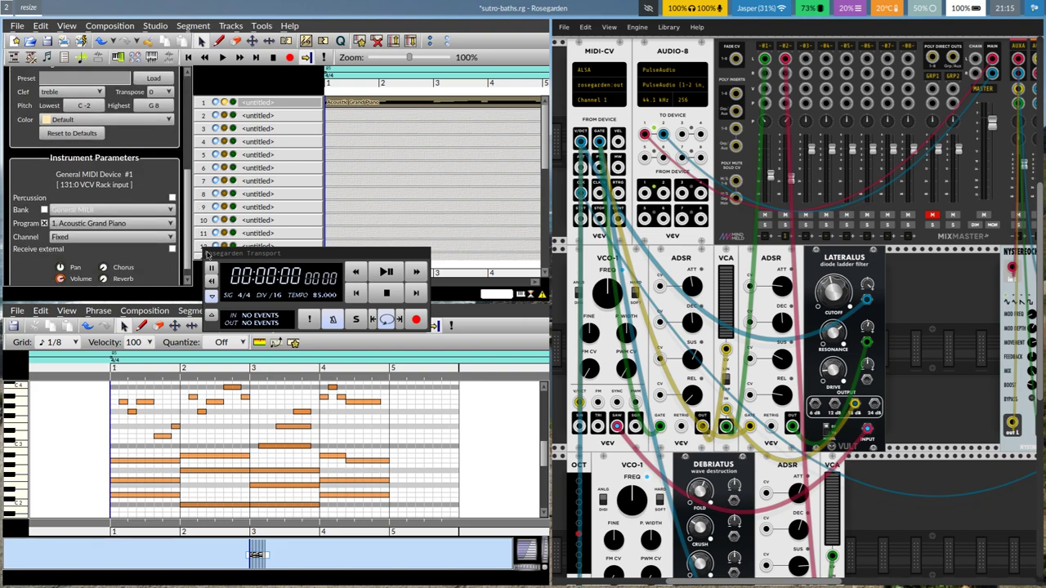
left_click(115, 225)
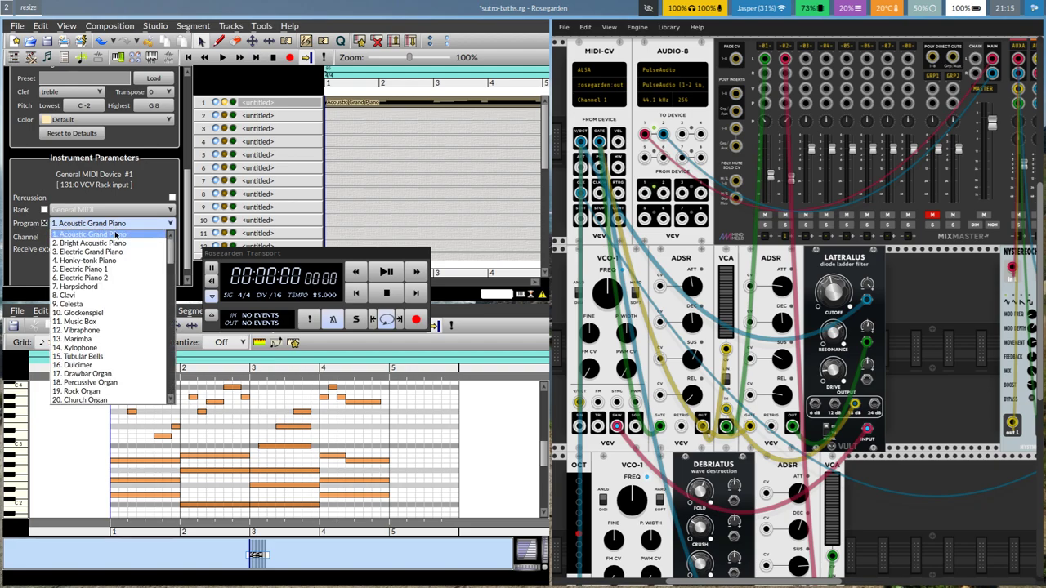
left_click(115, 235)
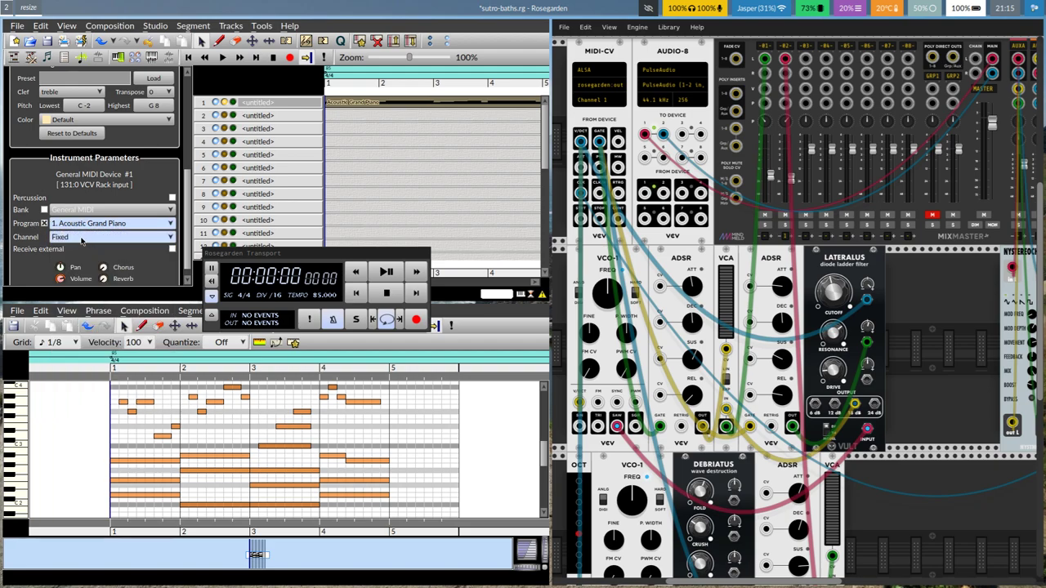
left_click(81, 238)
left_click(82, 241)
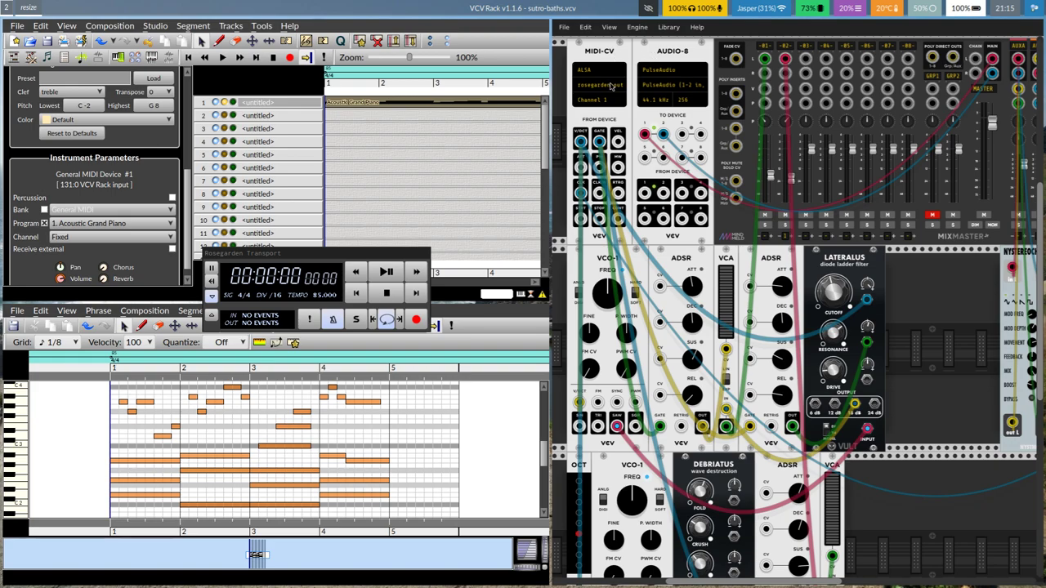
Set the MIDI-CV module to ALSA driver, device rosegarden:out, listening on Channel 1.
left_click(611, 85)
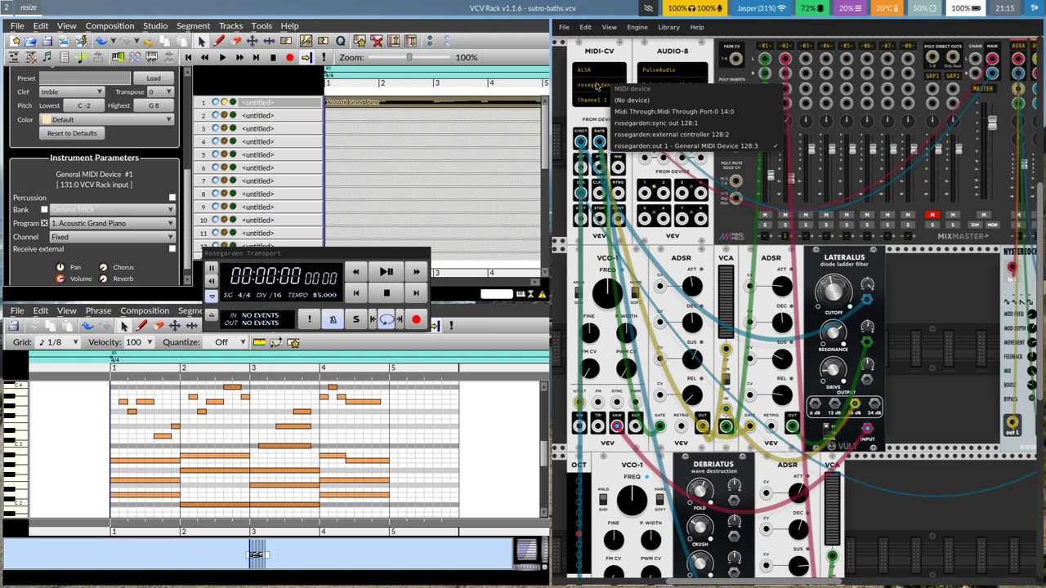
left_click(595, 72)
left_click(595, 71)
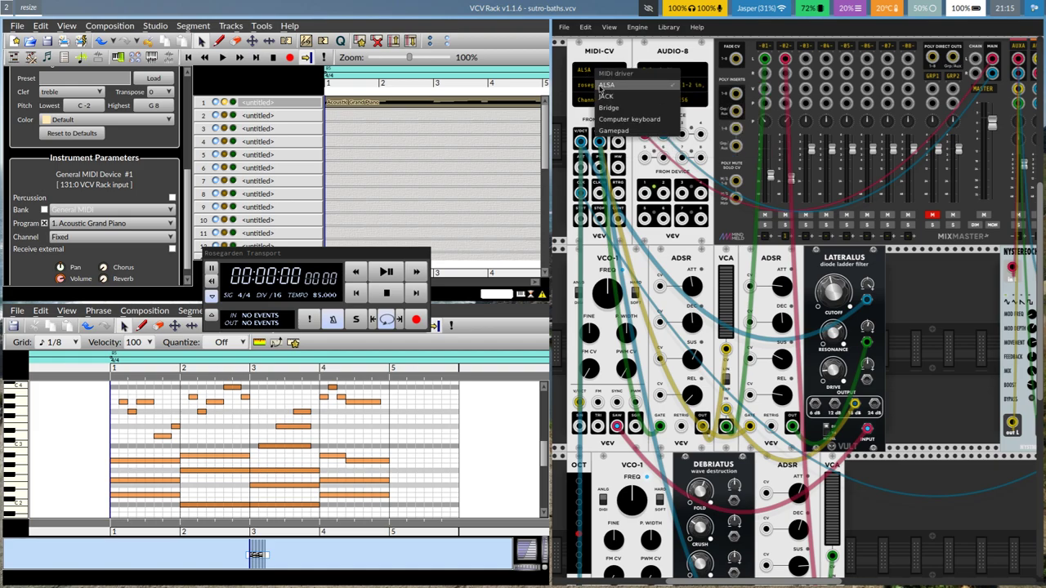
left_click(603, 85)
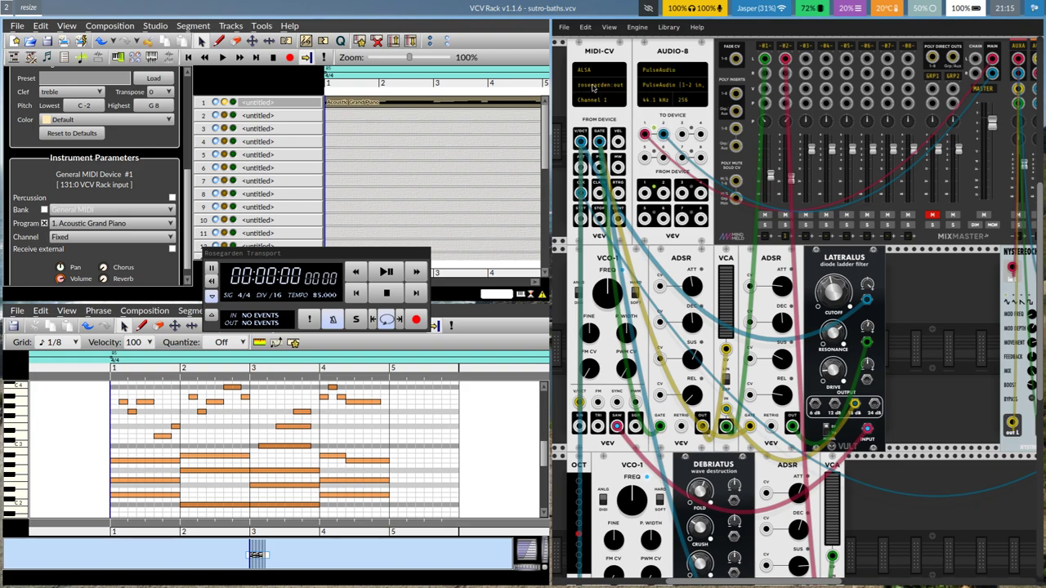
left_click(594, 85)
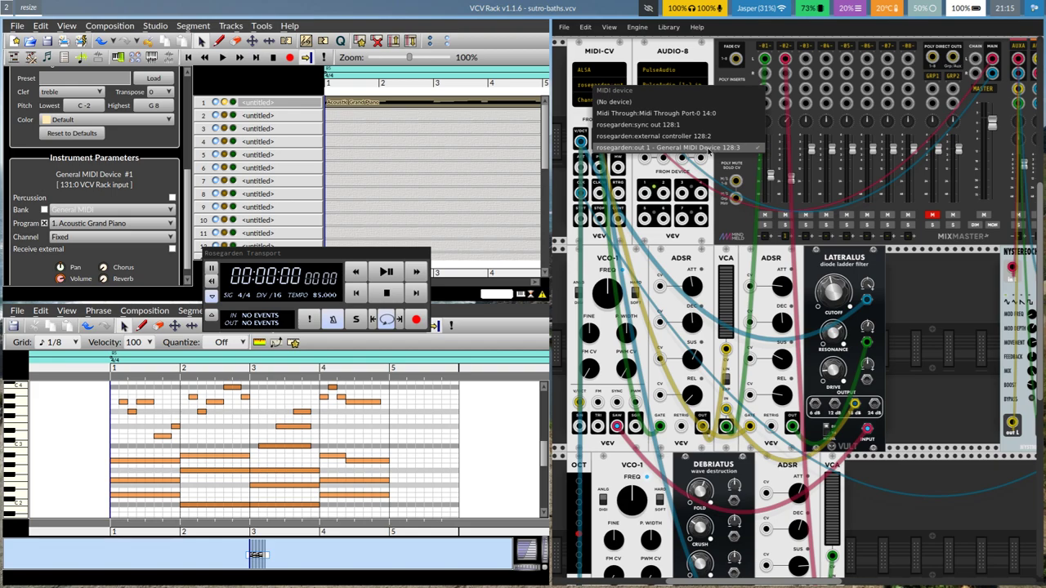
left_click(616, 69)
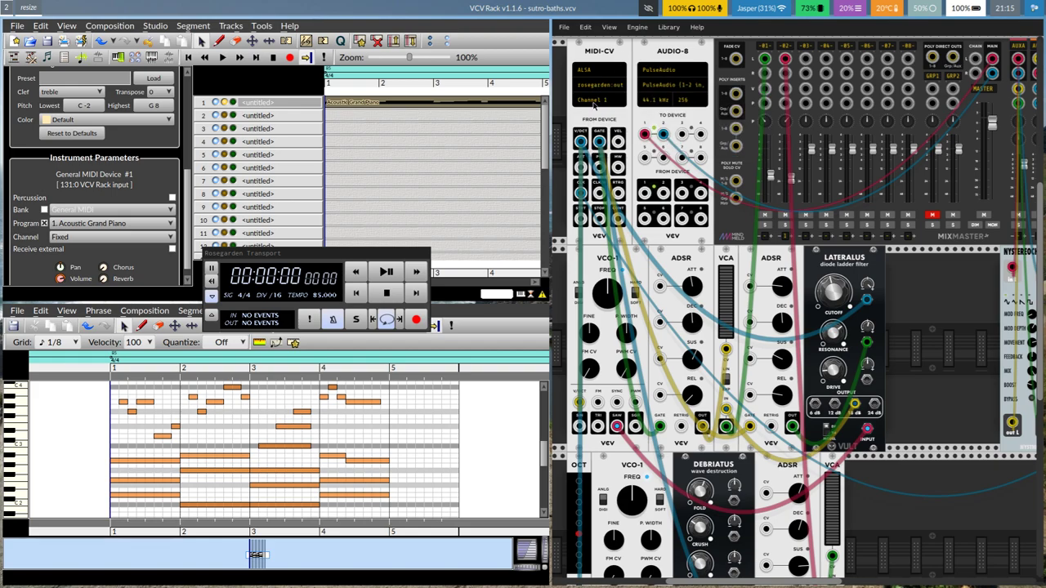
left_click(596, 101)
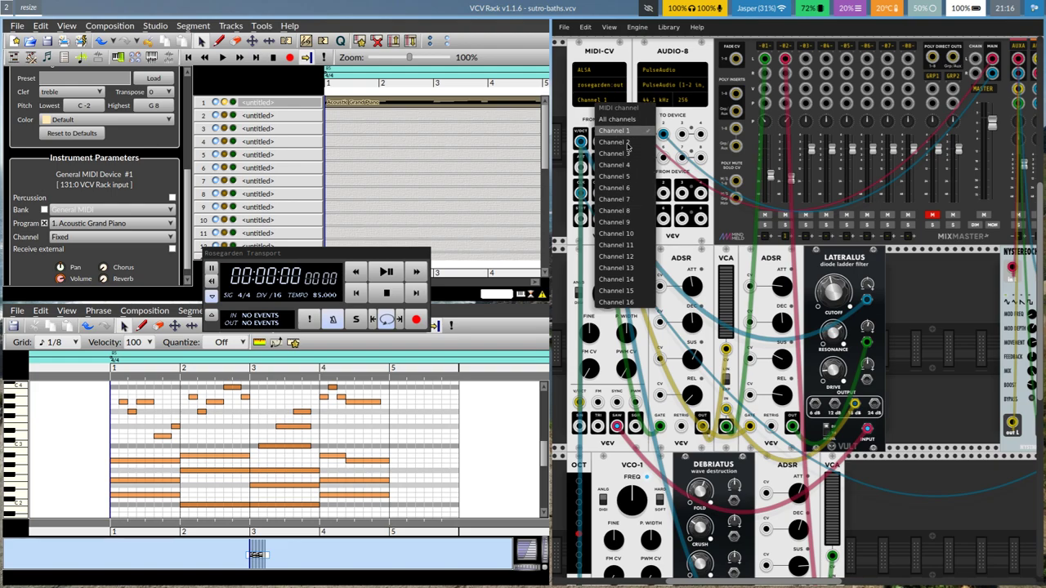
left_click(623, 62)
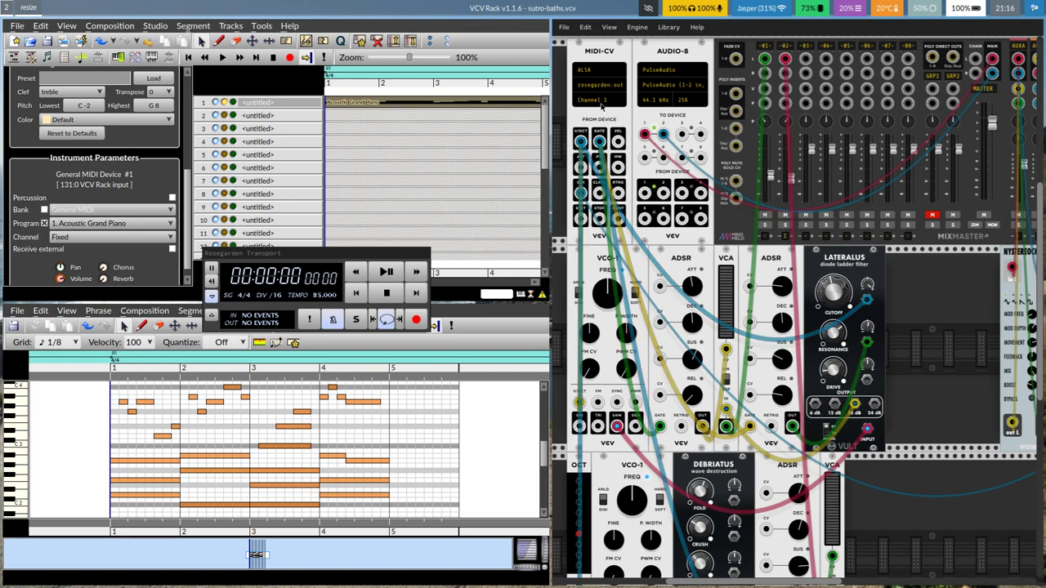
Patch a new cable from the ADSR output into the LATERALUS resonance CV input.
scroll(926, 378, "down", 1)
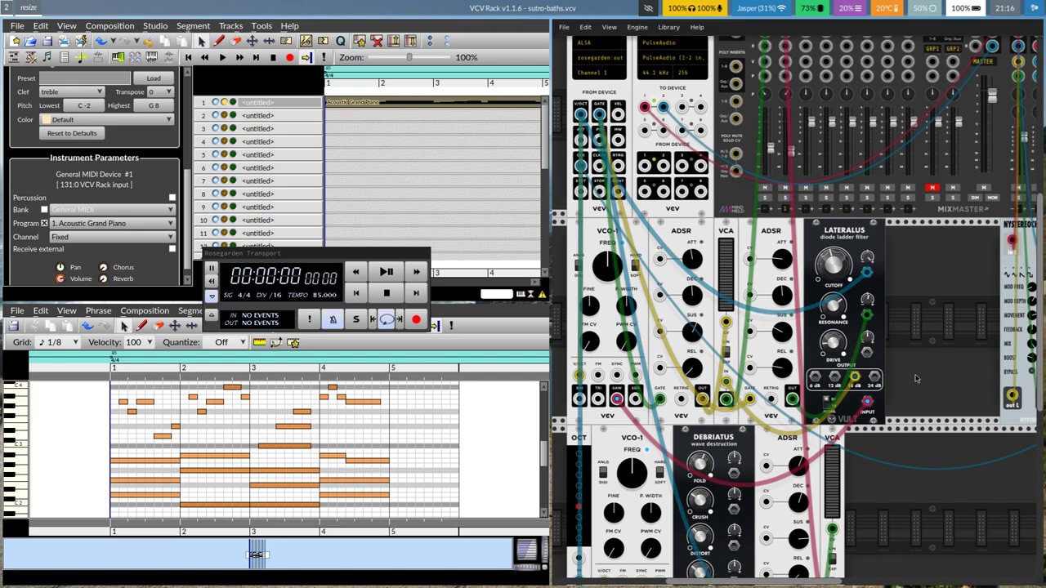
left_click(618, 399)
left_click(867, 315)
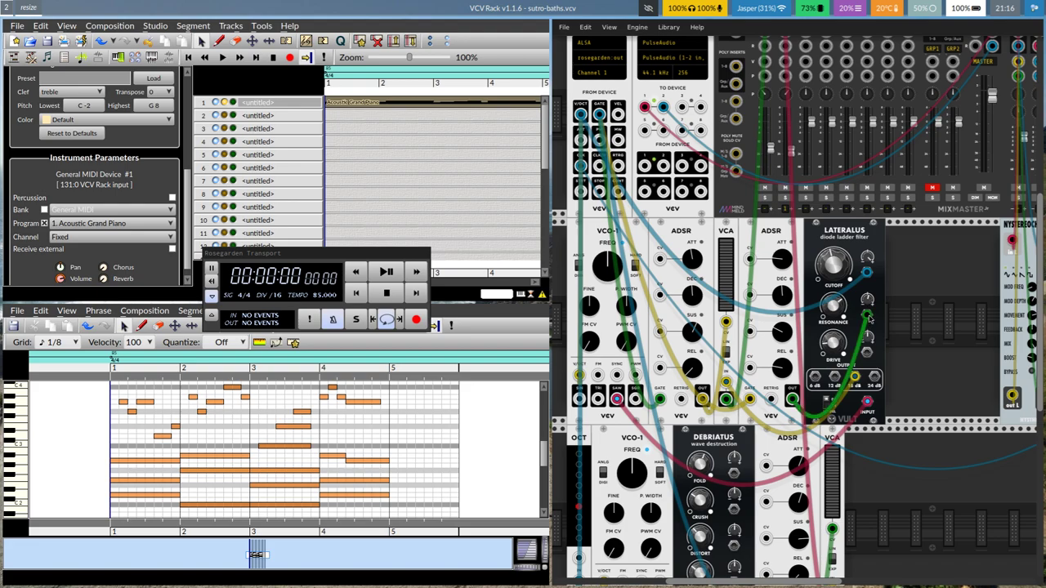
mouse_move(870, 320)
left_mouse_down()
mouse_move(870, 305)
mouse_move(867, 314)
left_mouse_up()
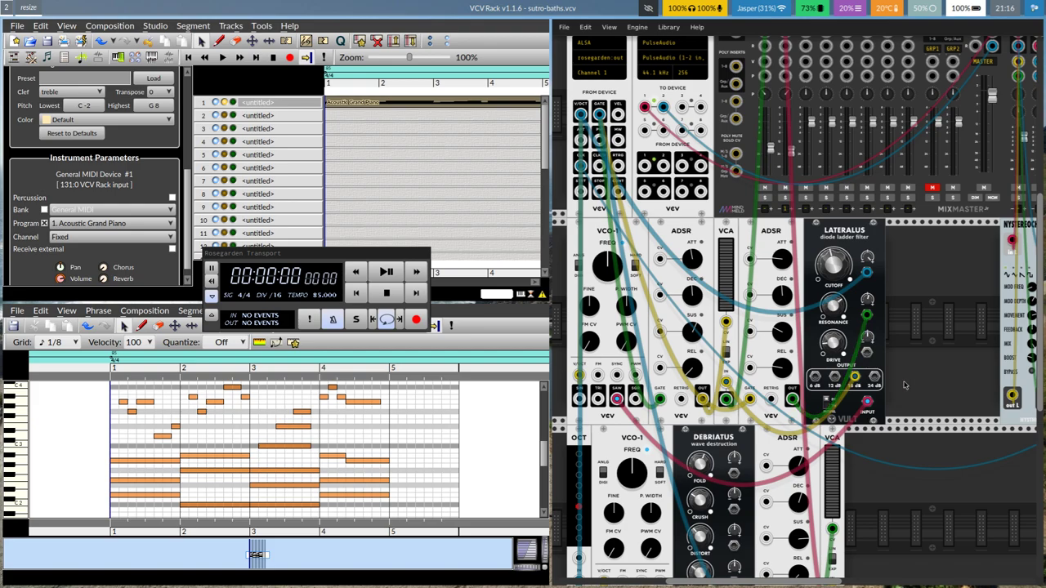
scroll(917, 389, "down", 2)
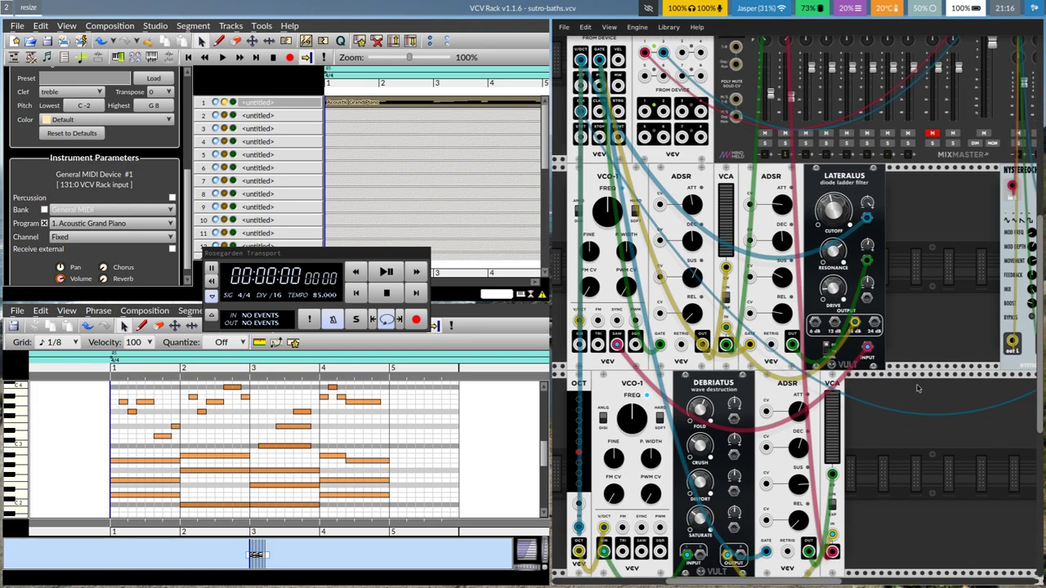
scroll(917, 389, "down", 1)
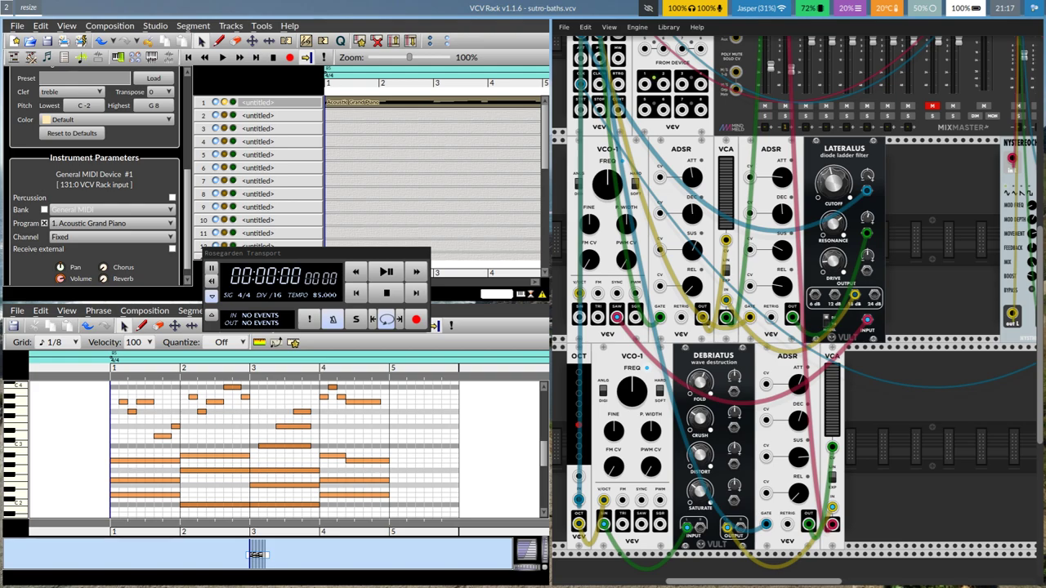
Stretch the VCV Rack window wider across the screen, narrowing the Rosegarden windows.
left_click_drag(766, 586, 809, 582)
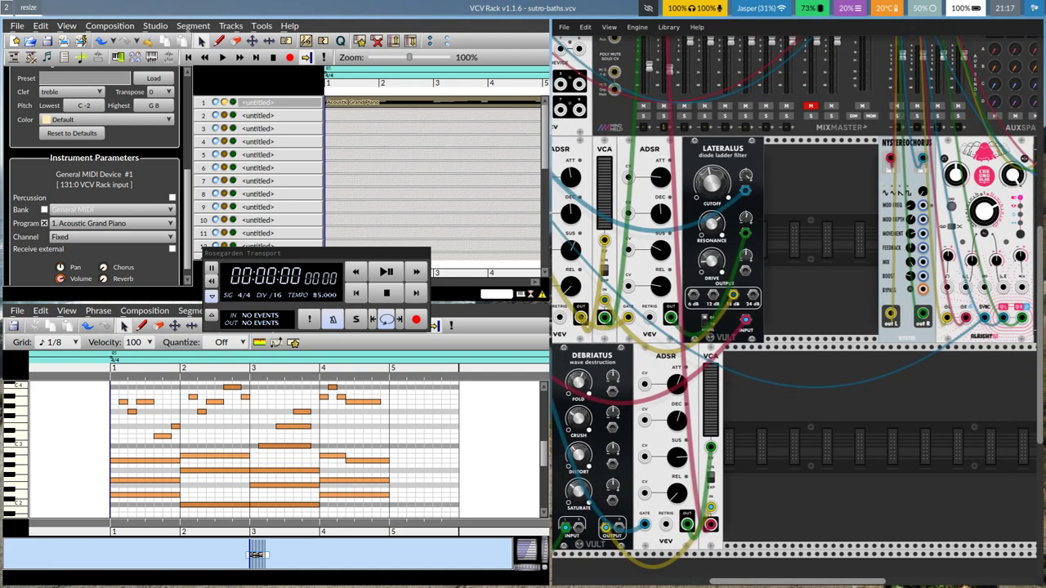
scroll(794, 311, "right", 3)
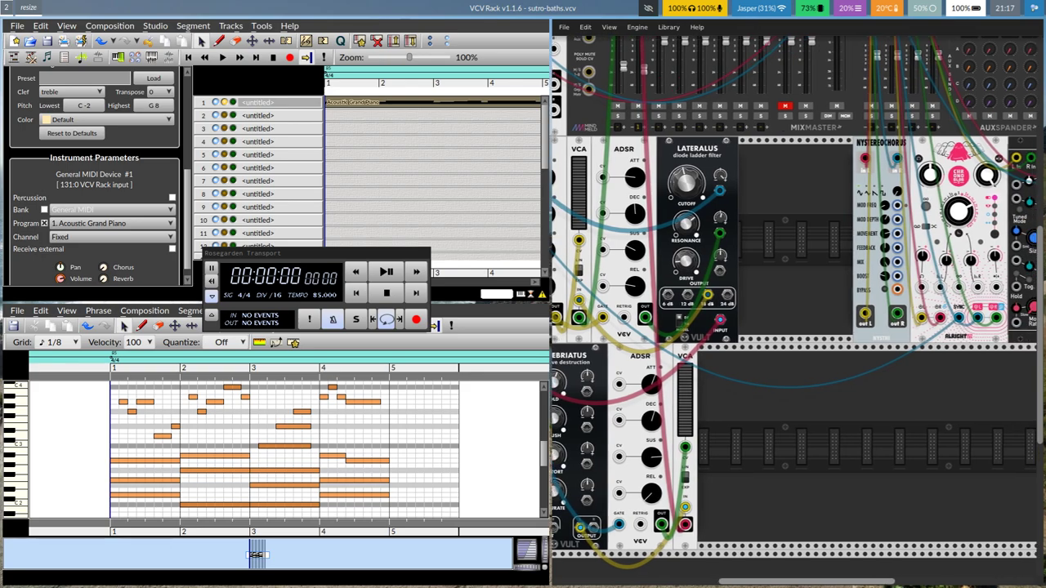
scroll(793, 310, "left", 4)
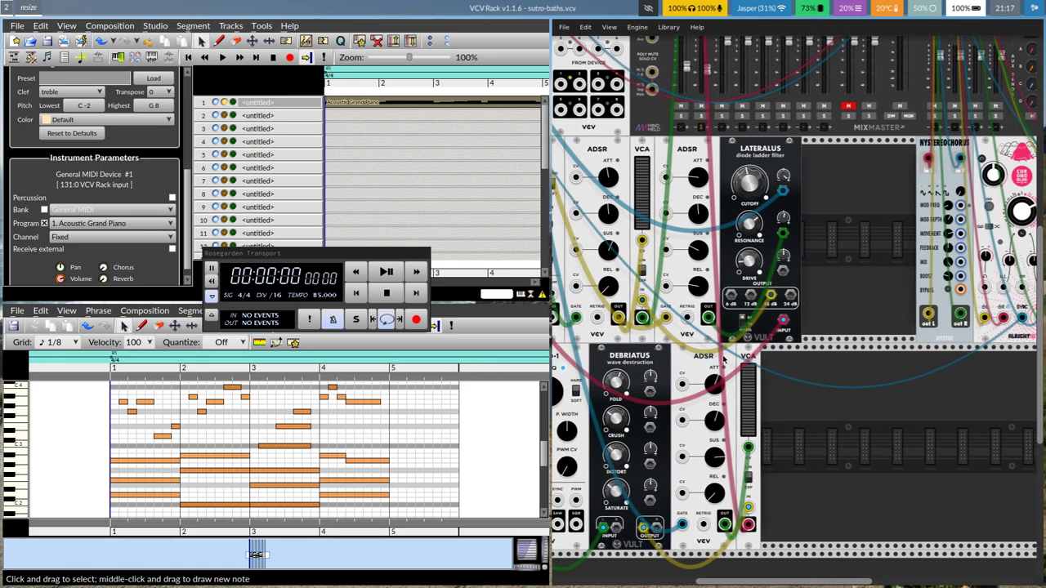
key("Right")
key("Right")
key("Right")
key("Right")
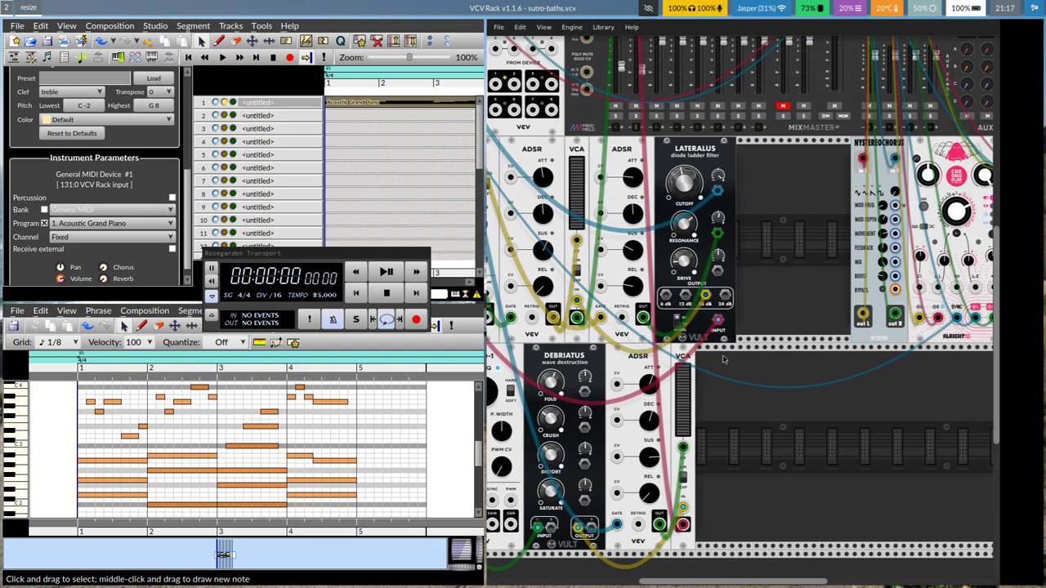
Widen and shift the rack window to reveal Plateau, and move the Transport window up-left.
key("Right")
key("Right")
key("Right")
key("Right")
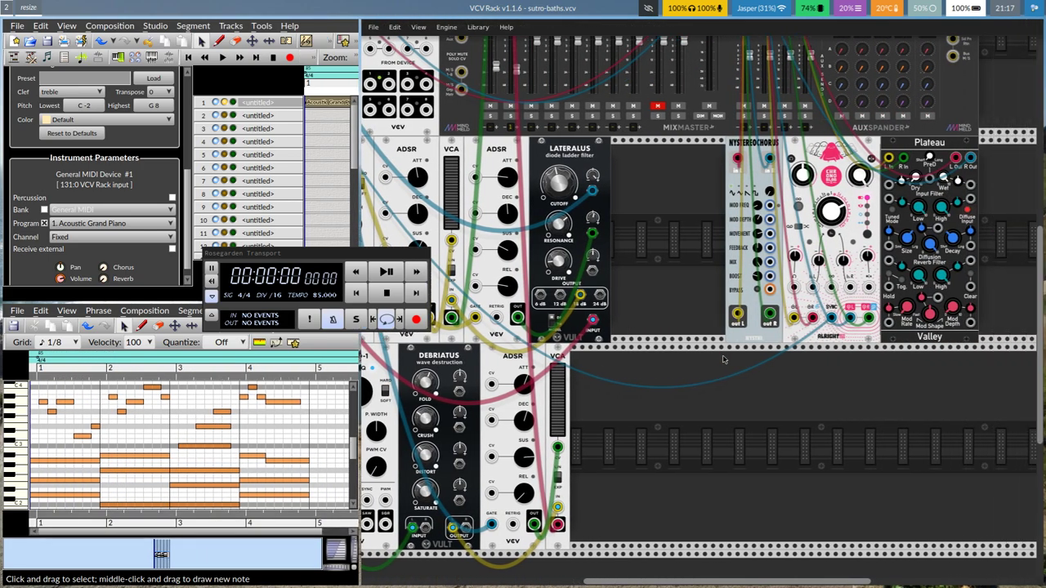
scroll(774, 533, "left", 4)
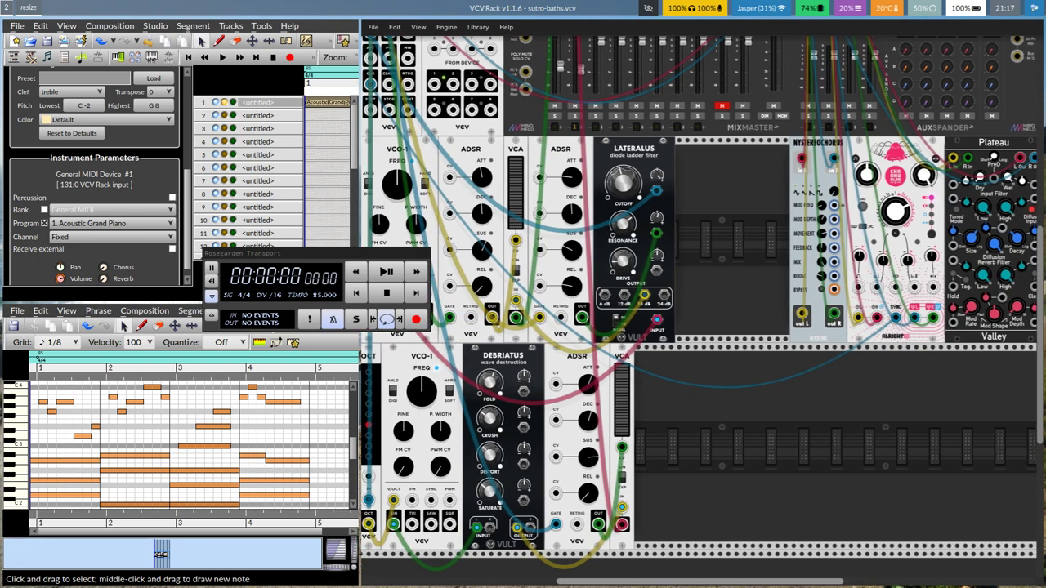
key("Left")
key("Left")
key("Left")
key("Left")
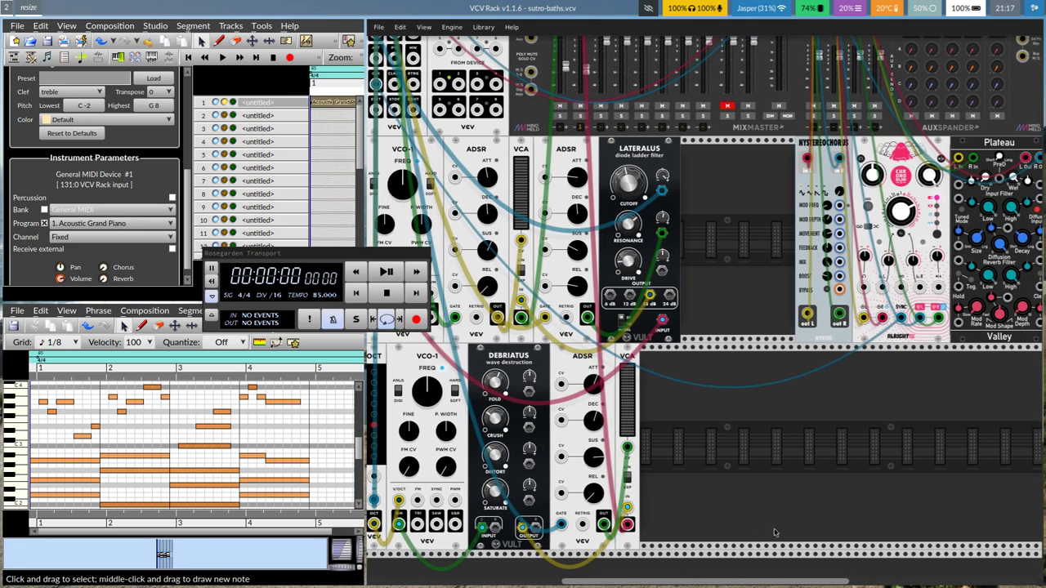
key("Right")
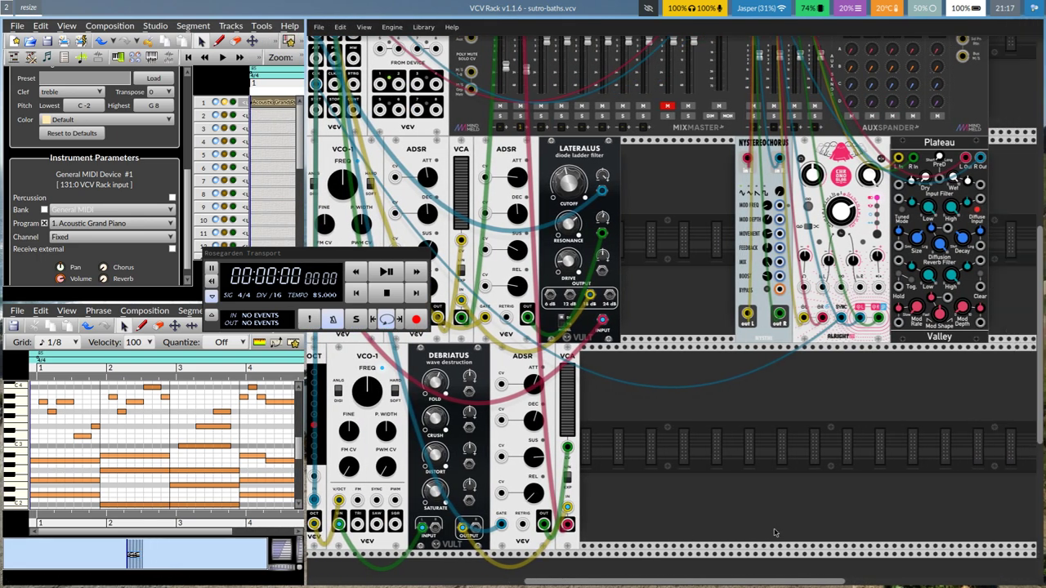
scroll(695, 583, "left", 1)
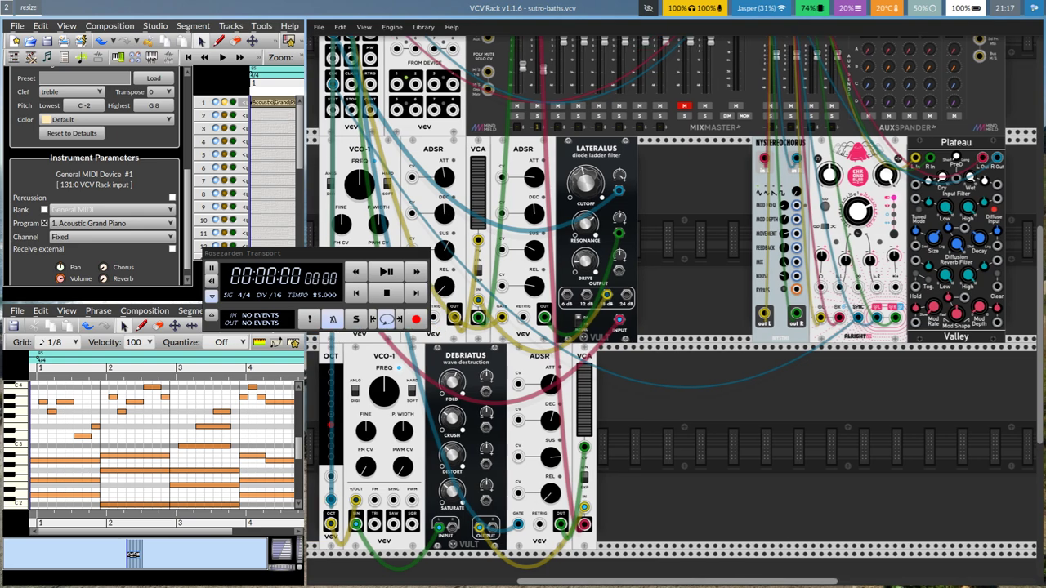
left_click(335, 256)
left_click_drag(333, 255, 171, 236)
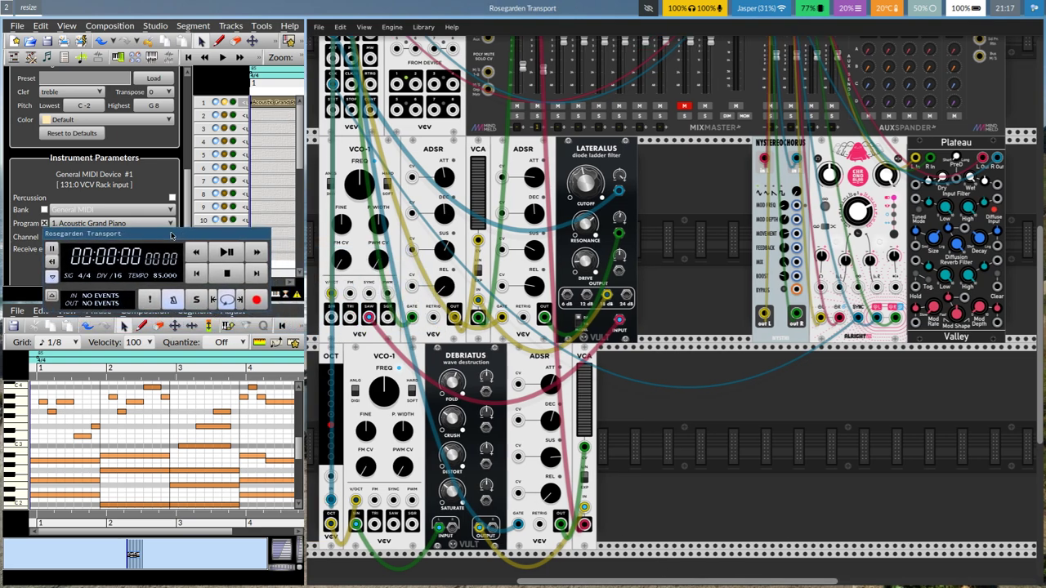
Play the composition into the VCV Rack patch and stop it at 00:00:11.
left_click(228, 252)
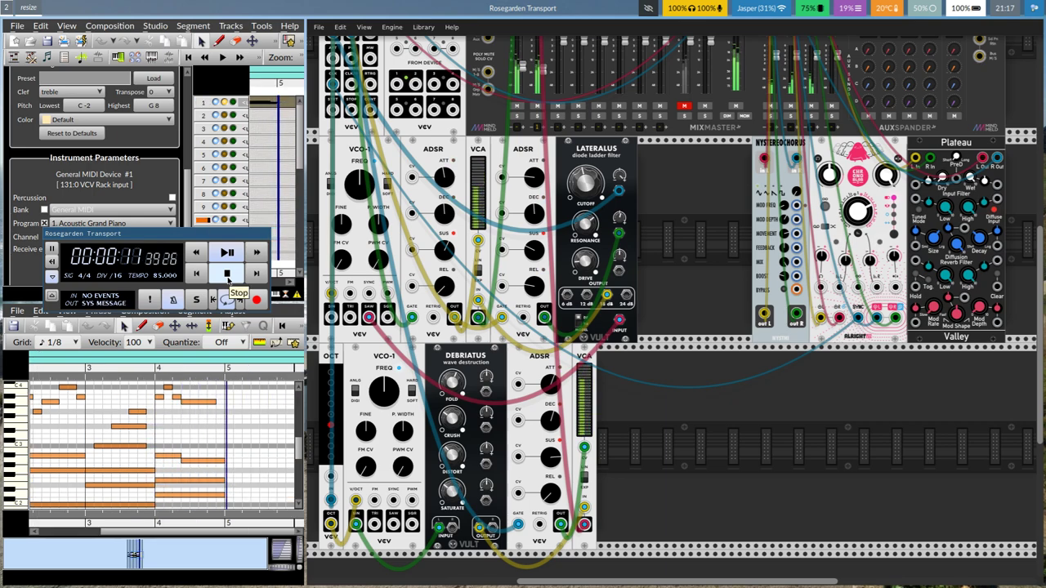
left_click(228, 279)
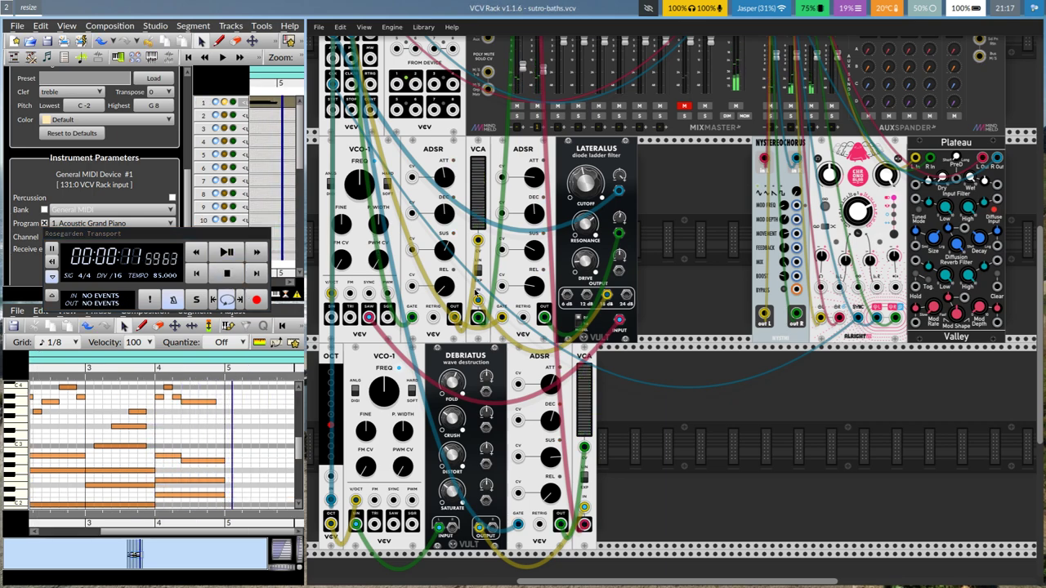
scroll(738, 420, "up", 2)
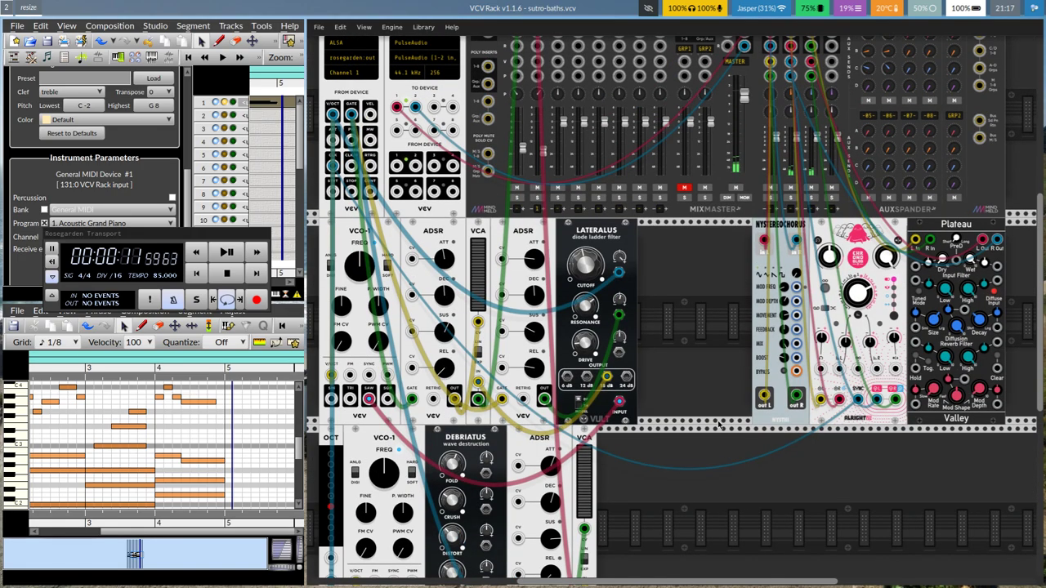
scroll(716, 424, "up", 1)
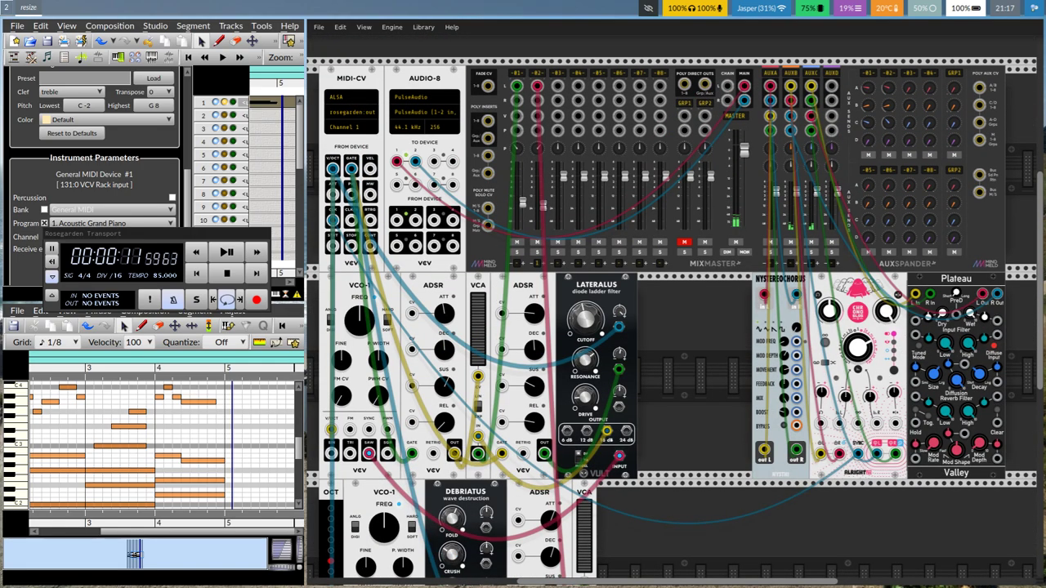